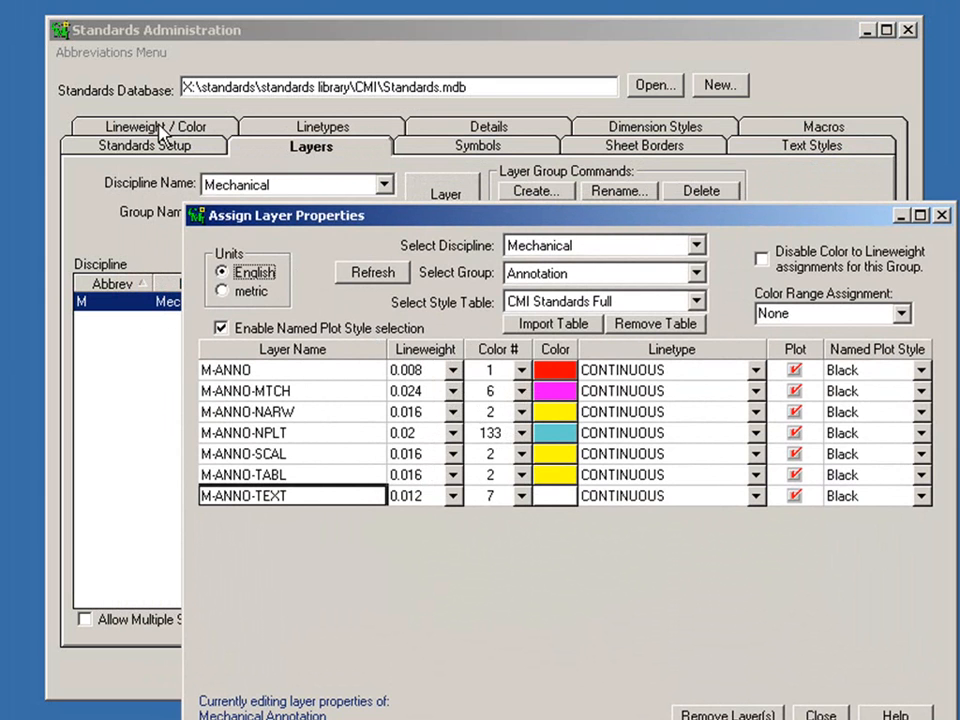
Try lineweights 0.012 and 0.008 on the M-ANNO-MTCH layer, and settle on 0.016.
drag(466, 219, 334, 120)
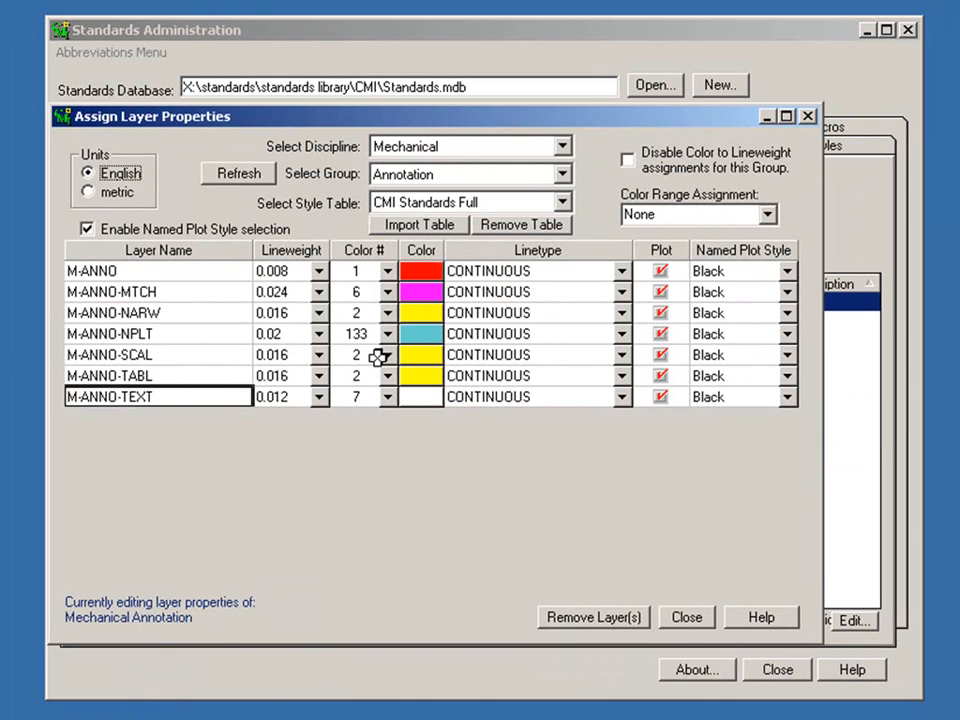
click(318, 292)
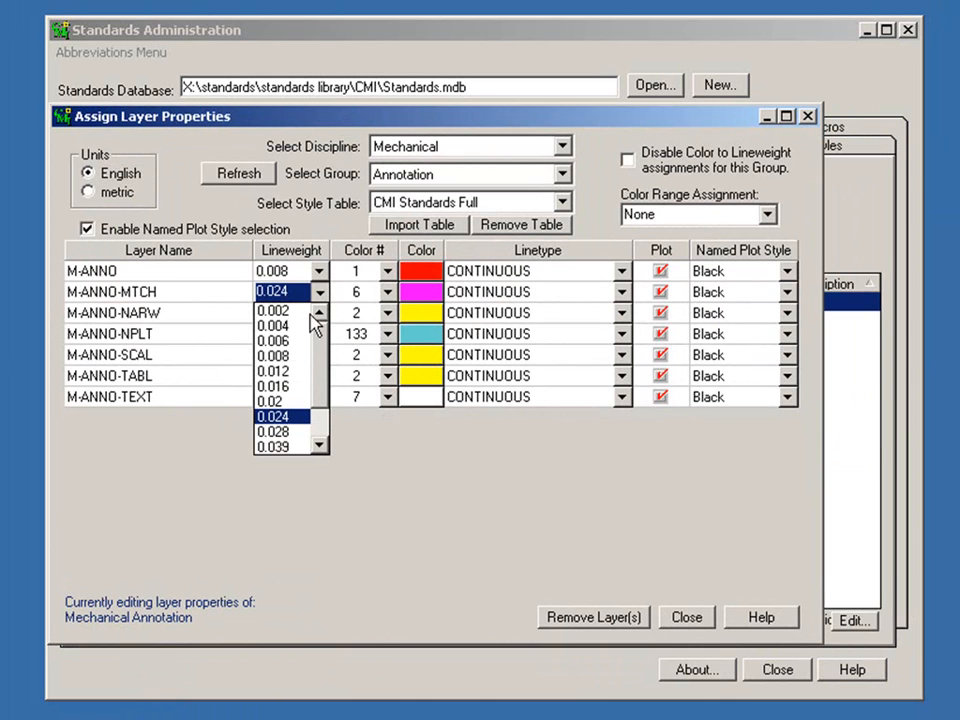
click(288, 372)
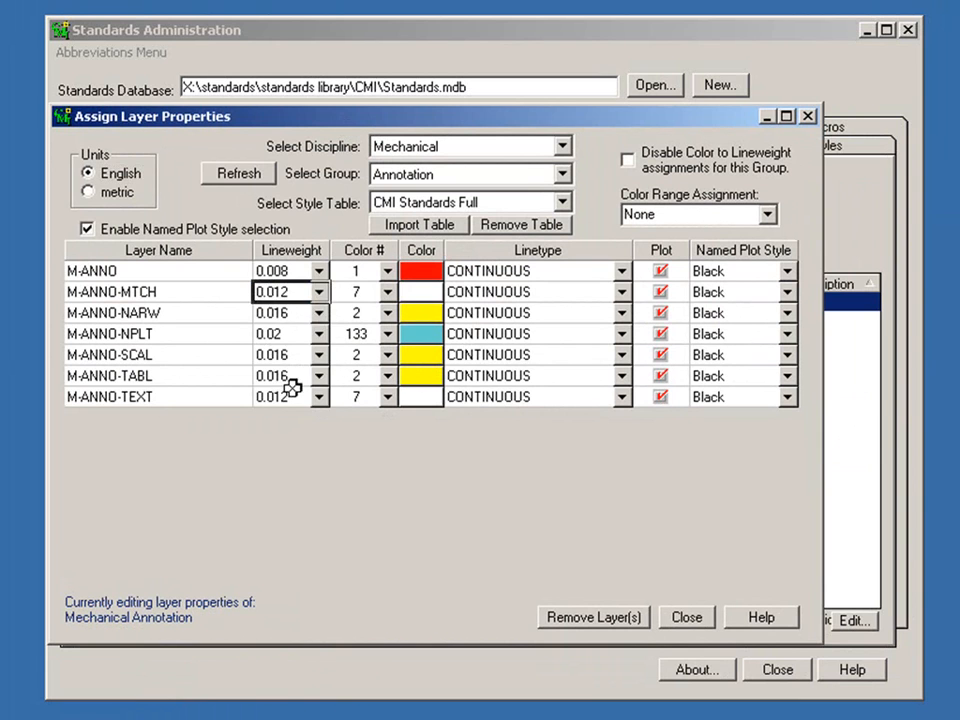
click(319, 293)
click(290, 356)
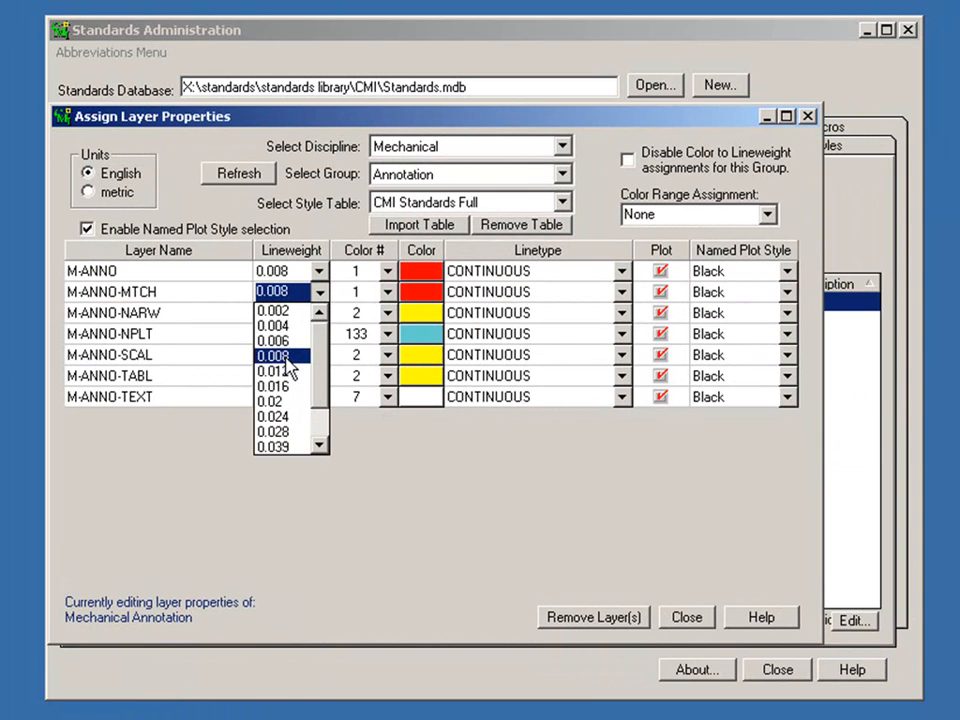
click(319, 292)
click(292, 387)
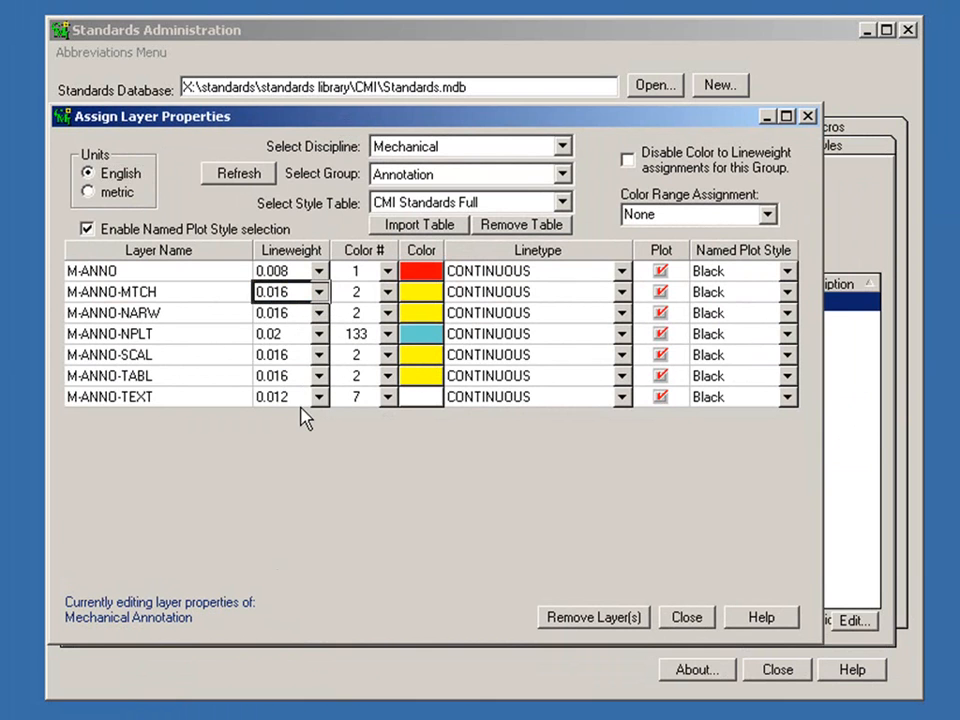
Set the lineweight of the M-ANNO-SCAL layer to 0.012 and accept color 7 for it.
click(319, 355)
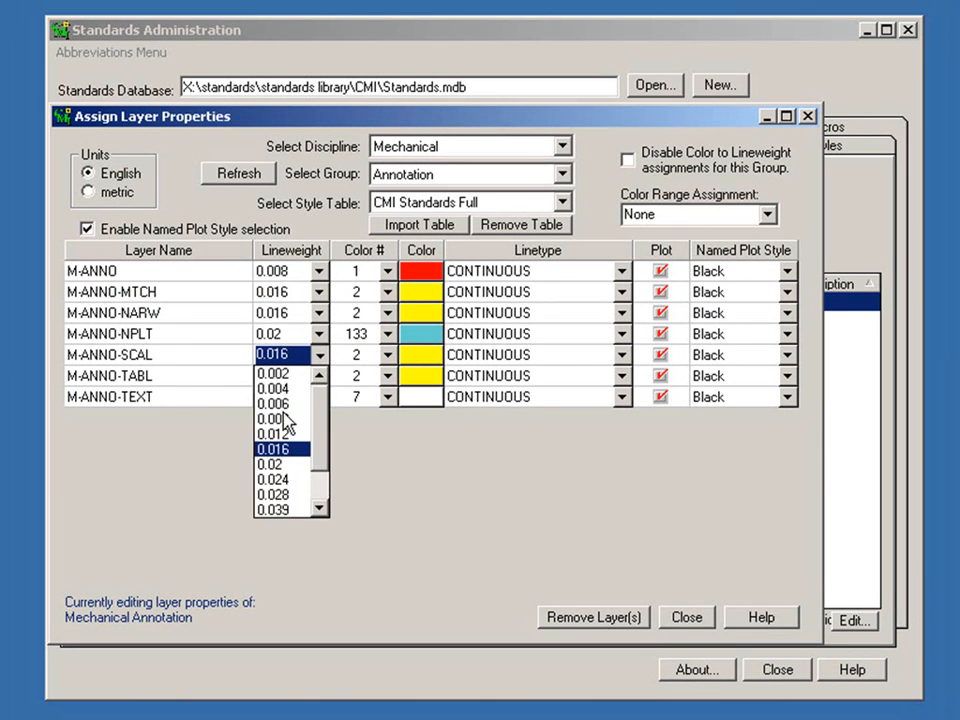
click(283, 440)
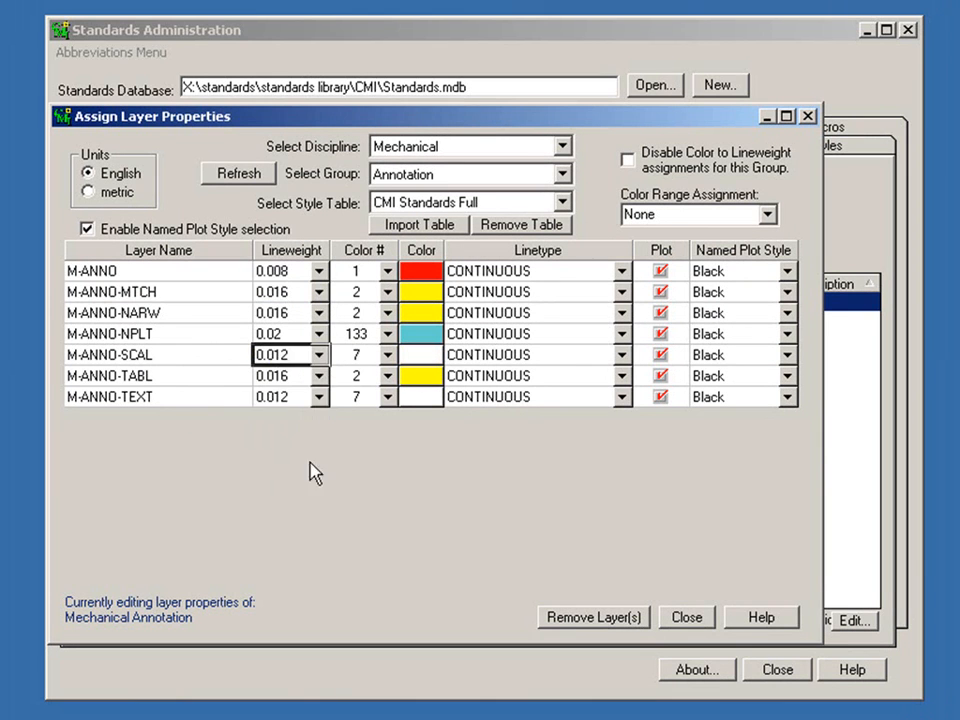
click(424, 365)
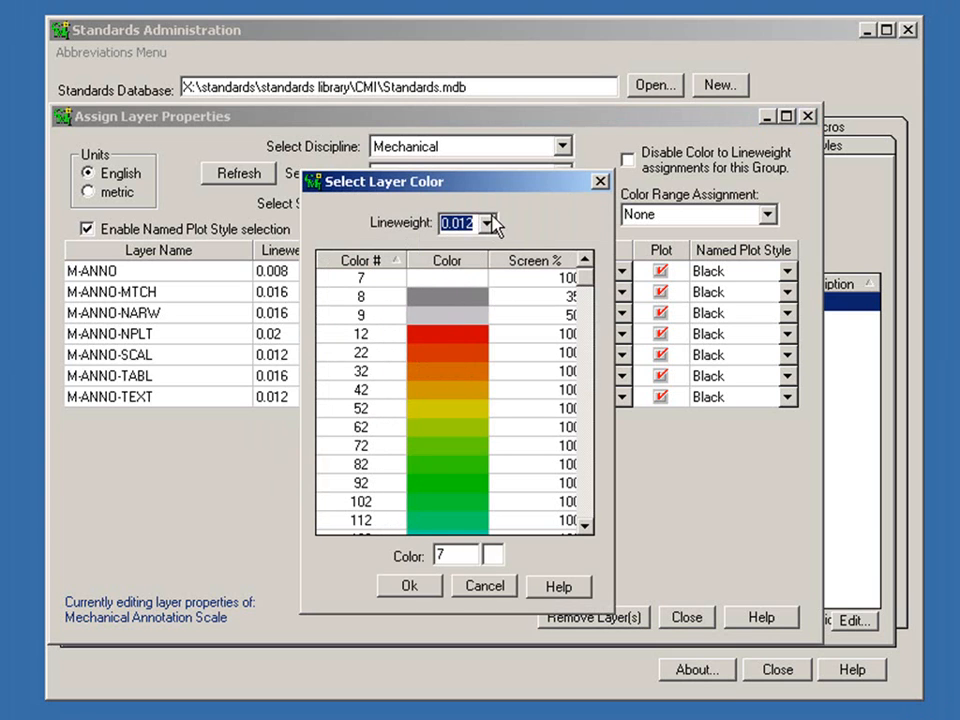
click(426, 589)
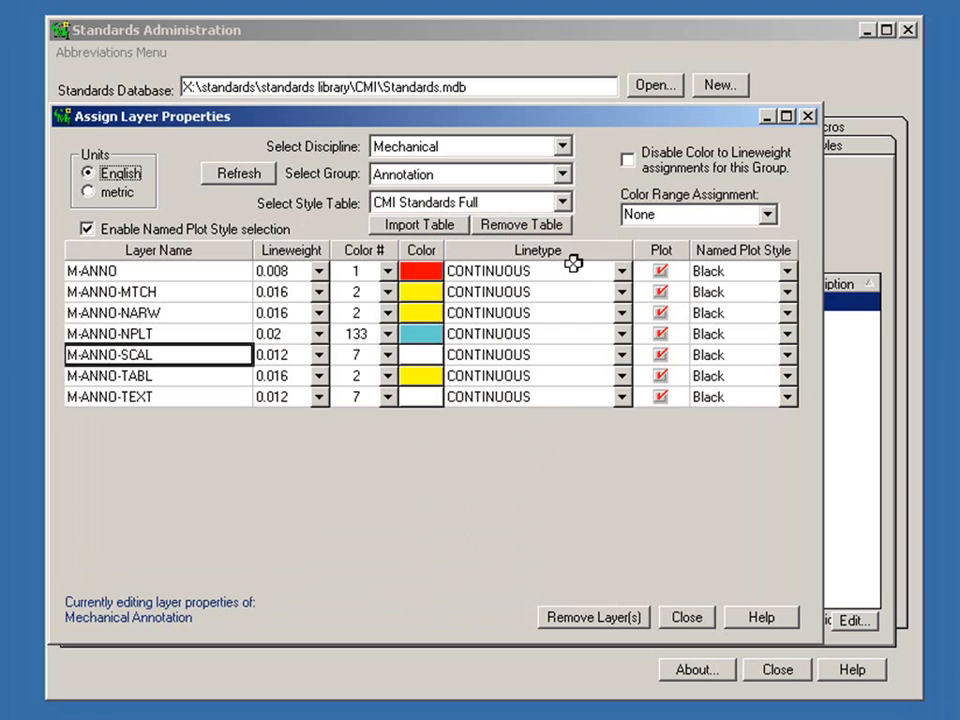
Turn named plot style selection off and back on for the Mechanical Annotation layers.
click(89, 230)
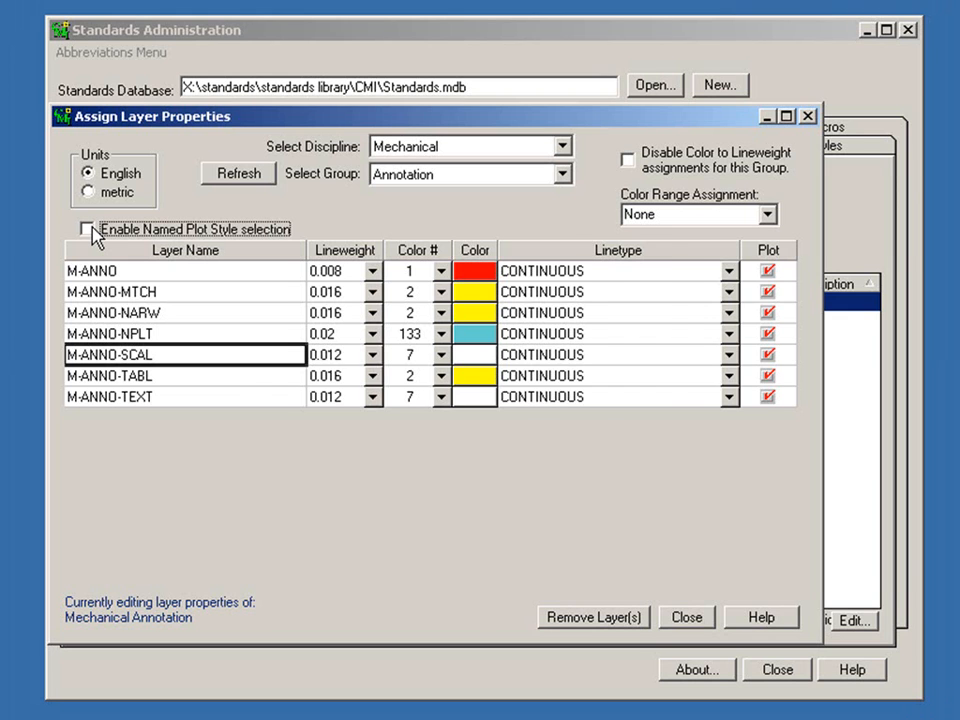
click(89, 230)
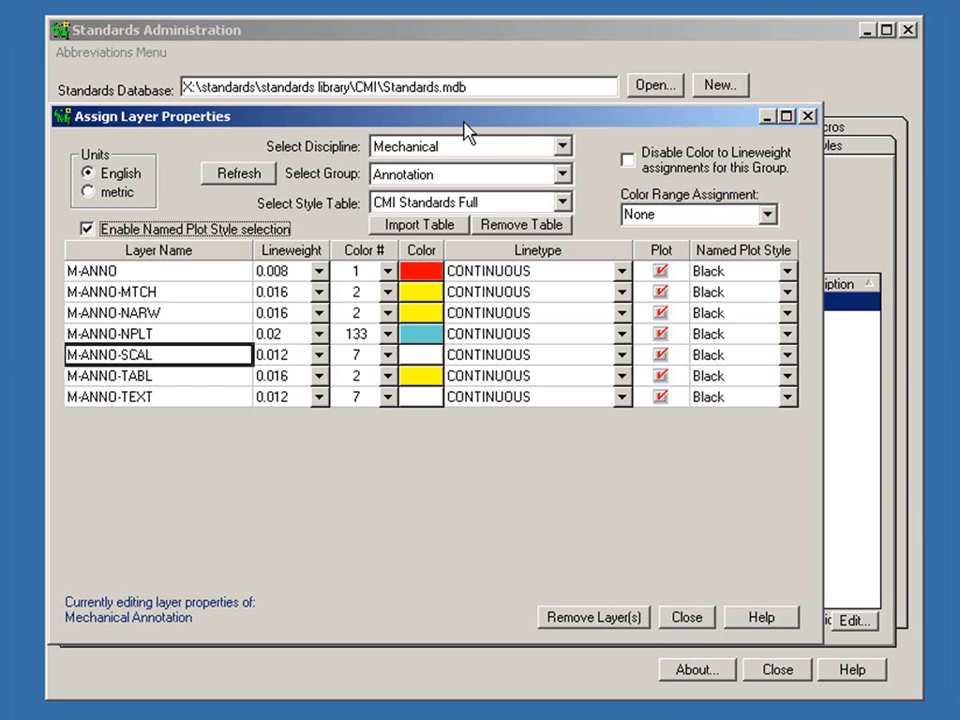
Assign the Cyan color range to the Water layer group of the Civil discipline.
click(562, 147)
click(440, 183)
click(562, 174)
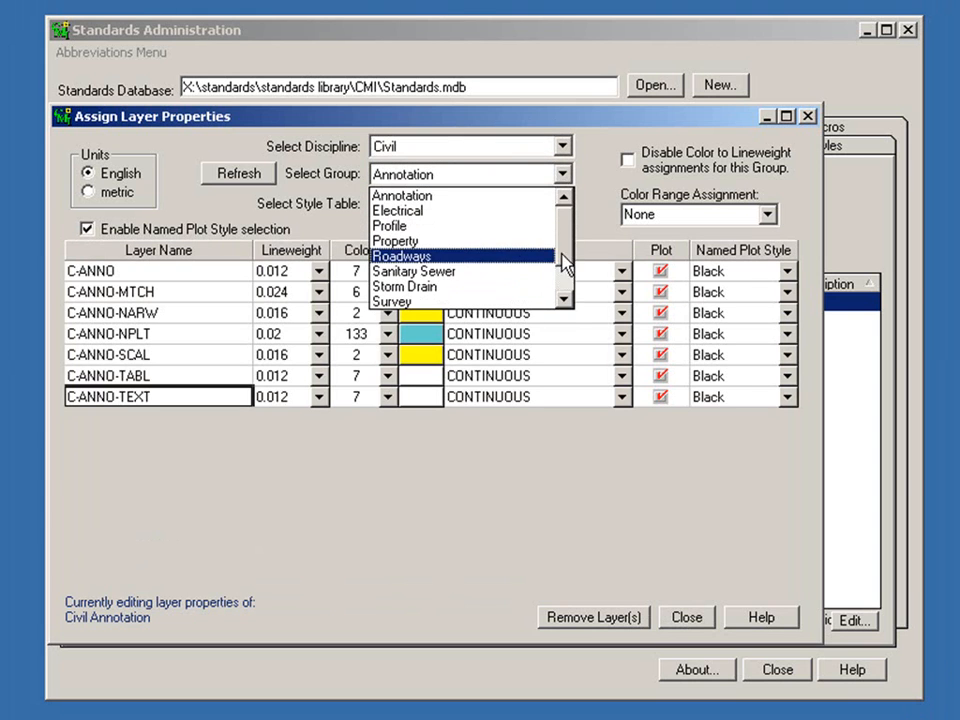
drag(561, 256, 561, 282)
click(476, 302)
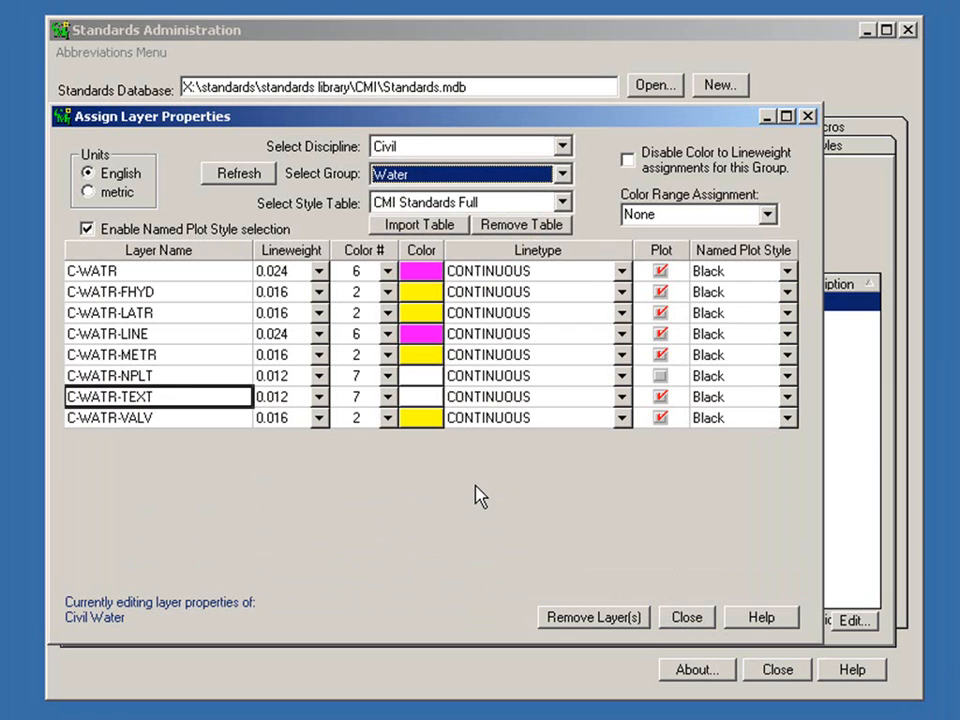
click(767, 215)
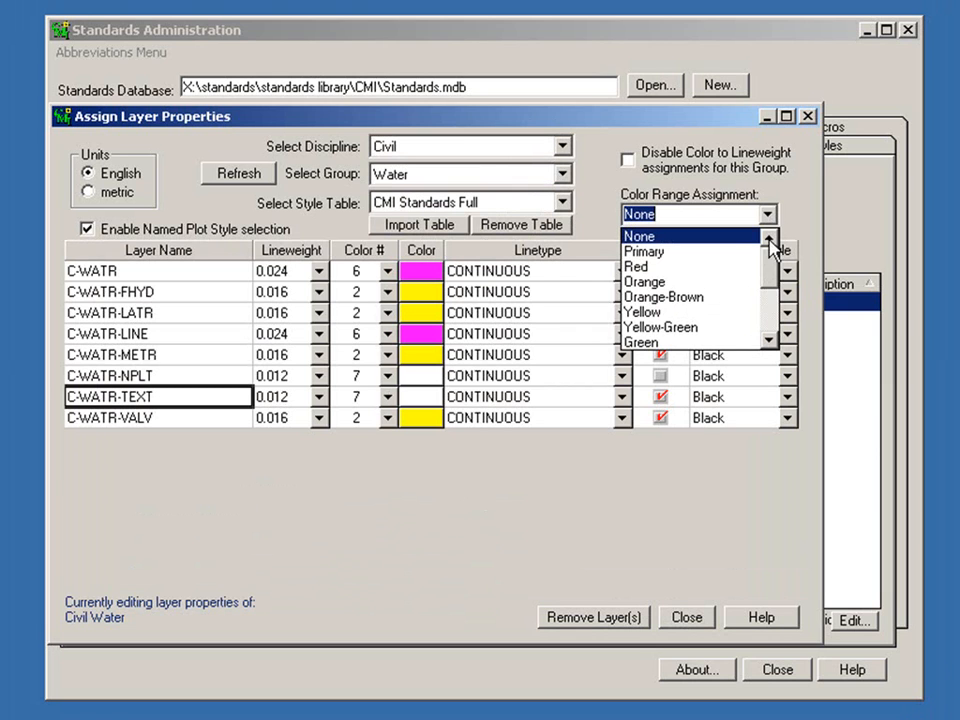
drag(774, 279, 776, 308)
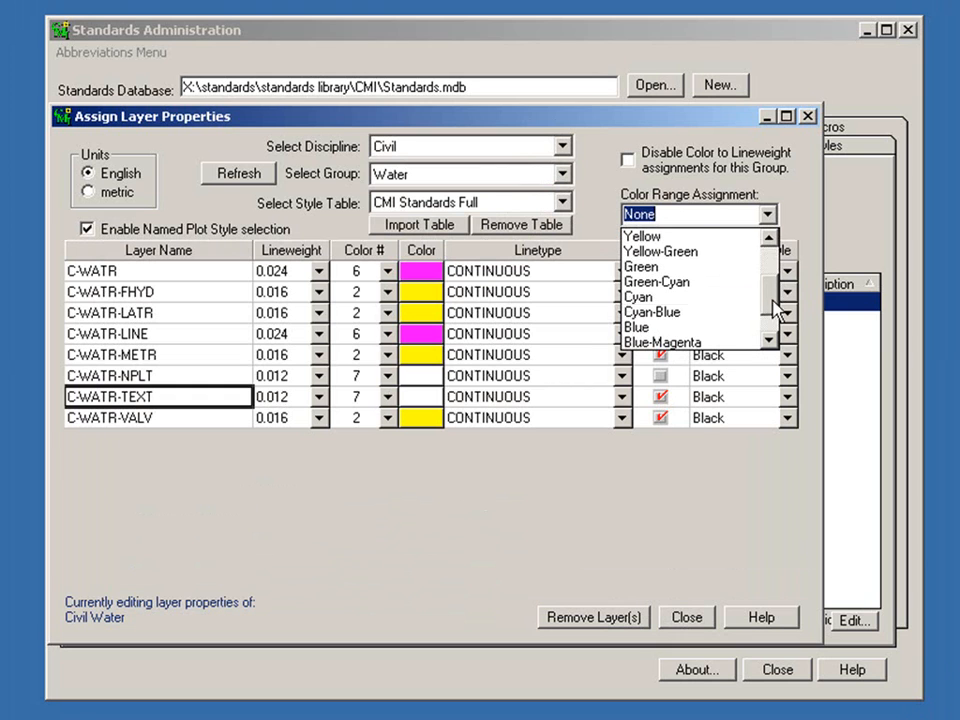
click(662, 298)
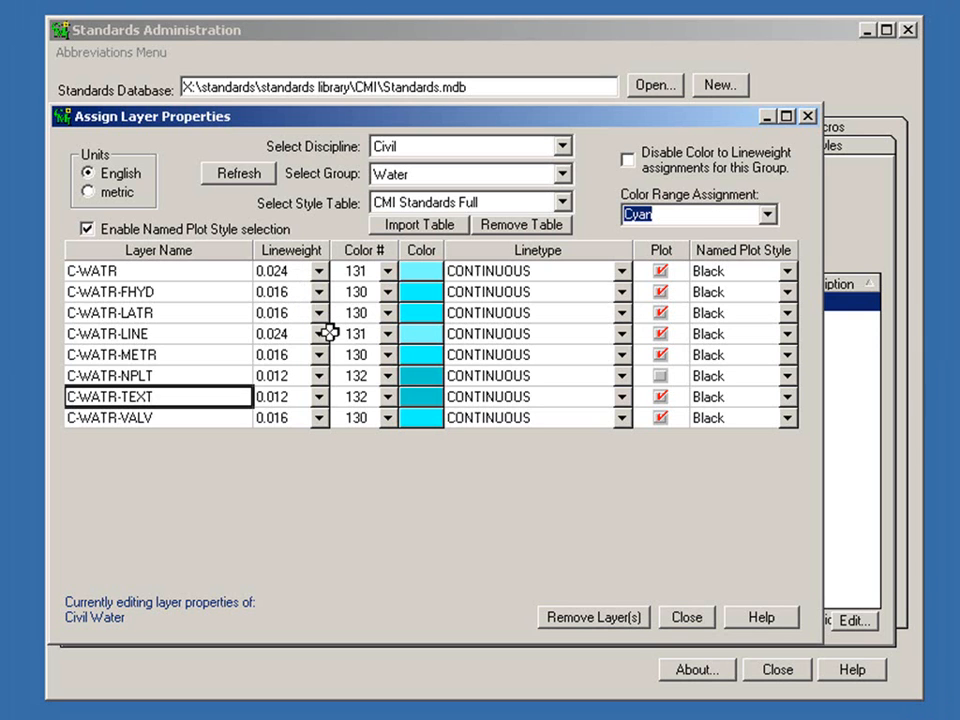
Switch the Civil layer properties to the Sanitary Sewer group.
click(562, 174)
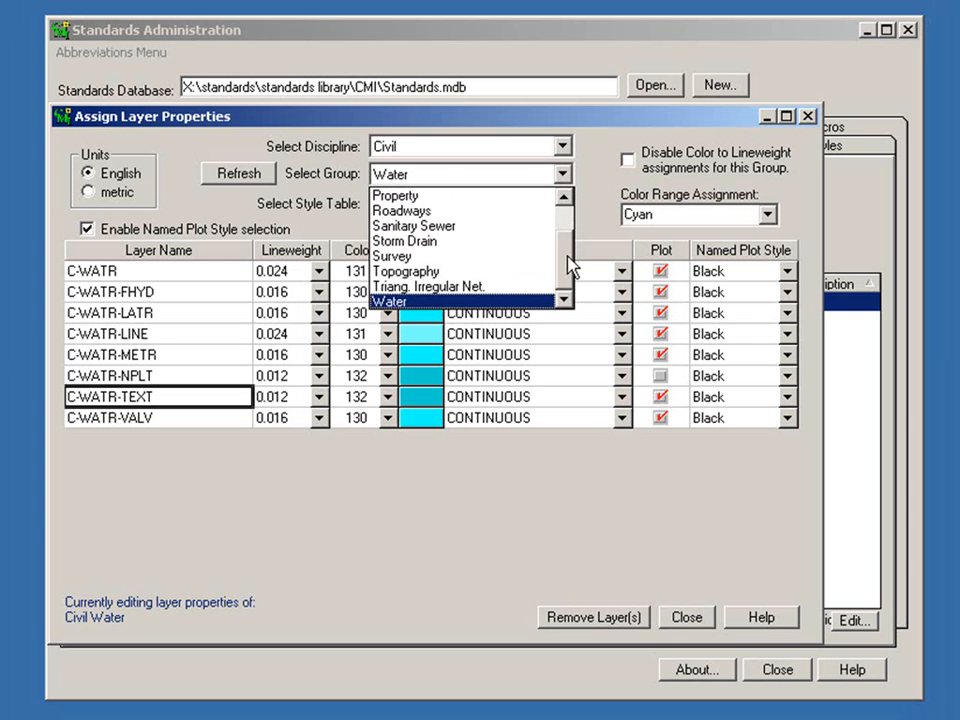
click(452, 228)
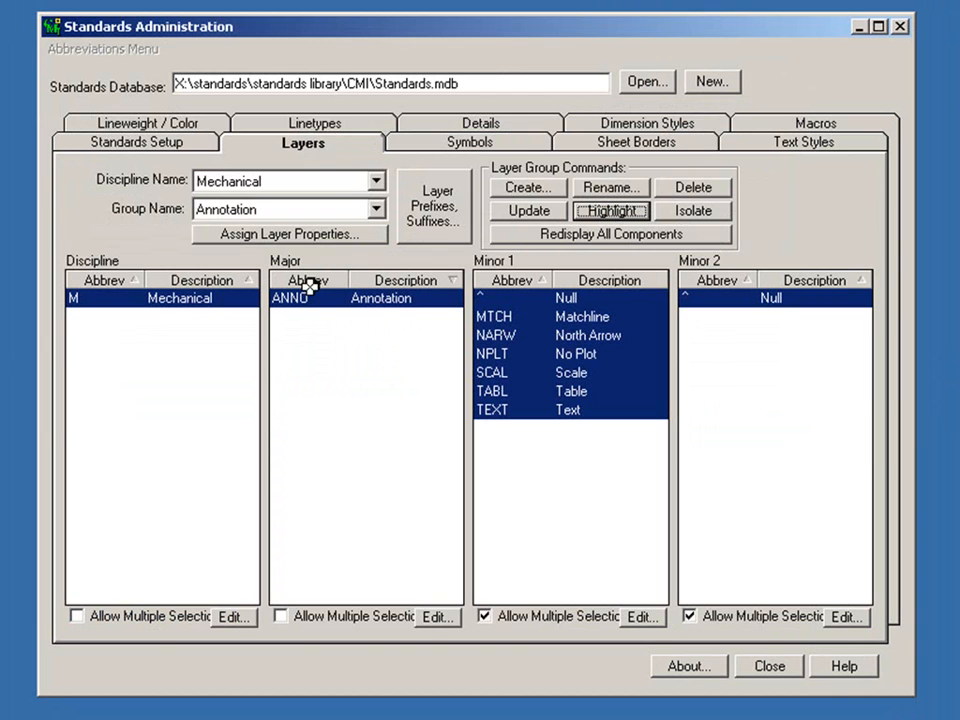
Review the standard linetype definitions, including the .LIN file import and the PHANTOM2 pattern, without importing anything.
click(334, 128)
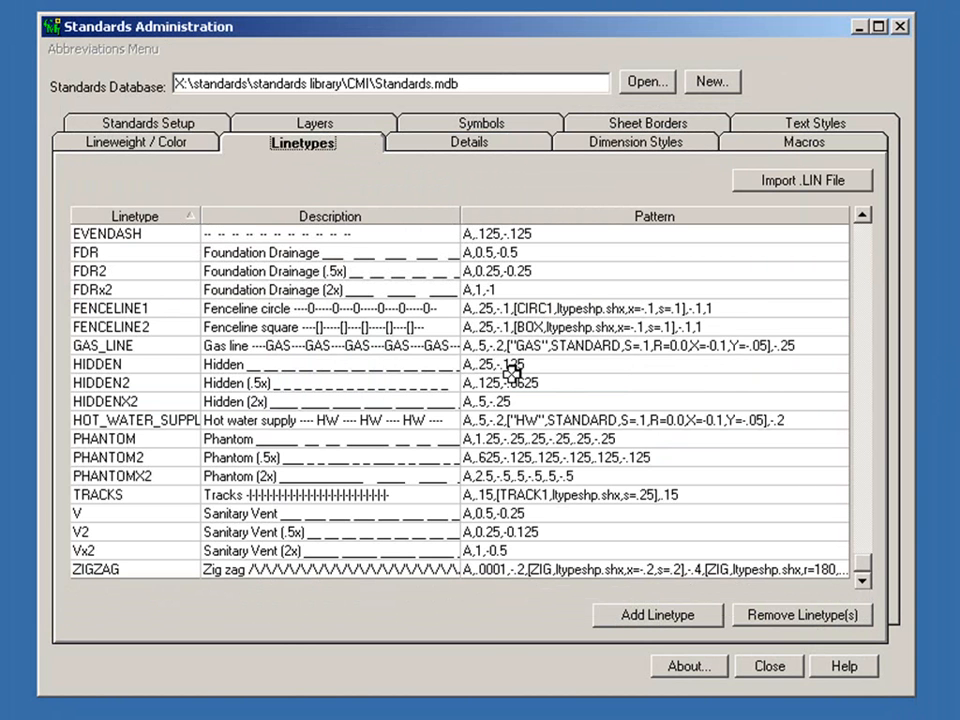
click(790, 189)
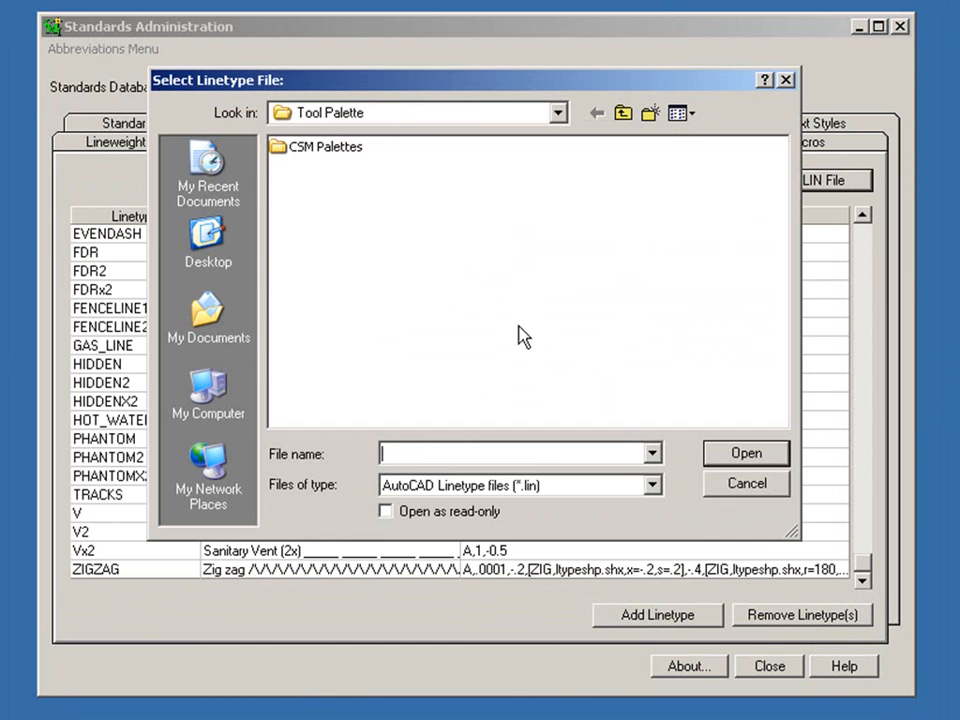
click(744, 489)
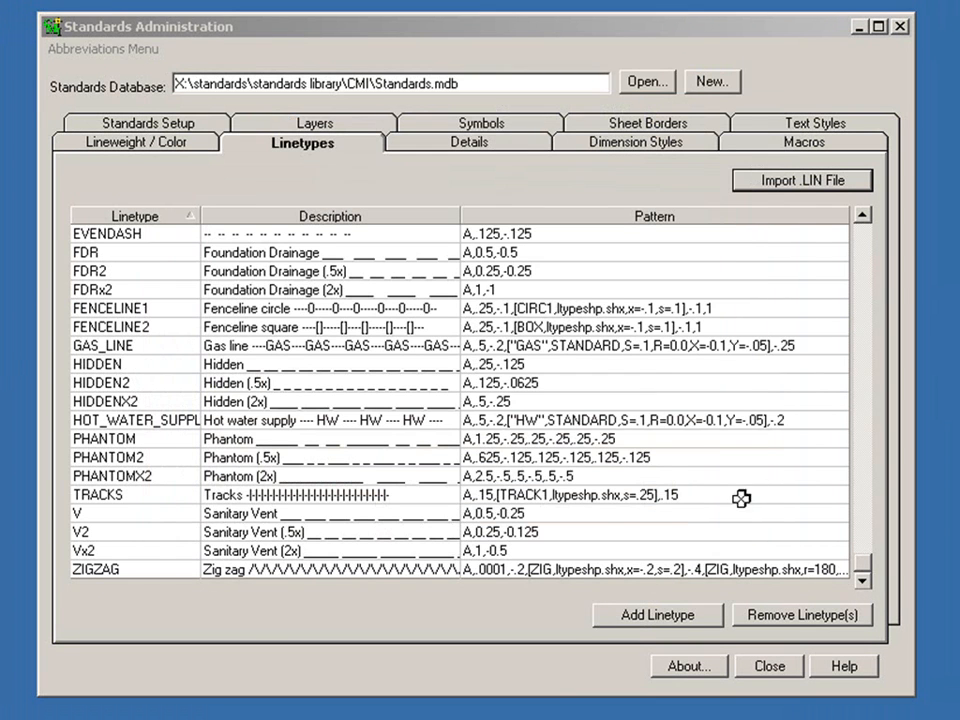
click(624, 401)
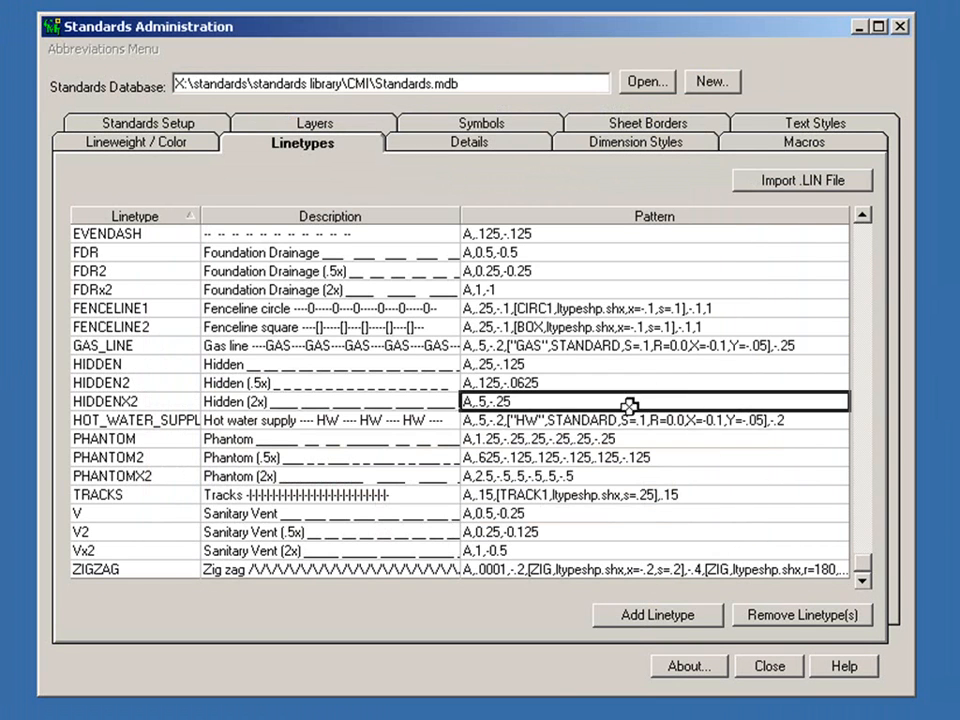
double_click(607, 456)
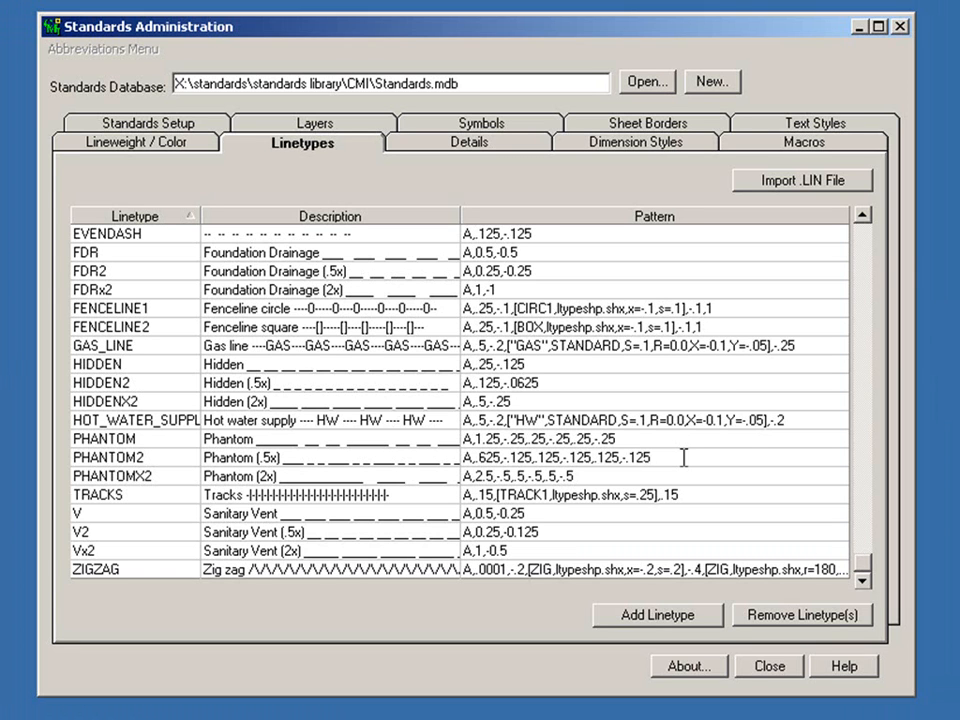
Assign the PHANTOM2 linetype to the M-ANNO-MTCH layer in the Mechanical Annotation group and close the layer properties.
click(343, 122)
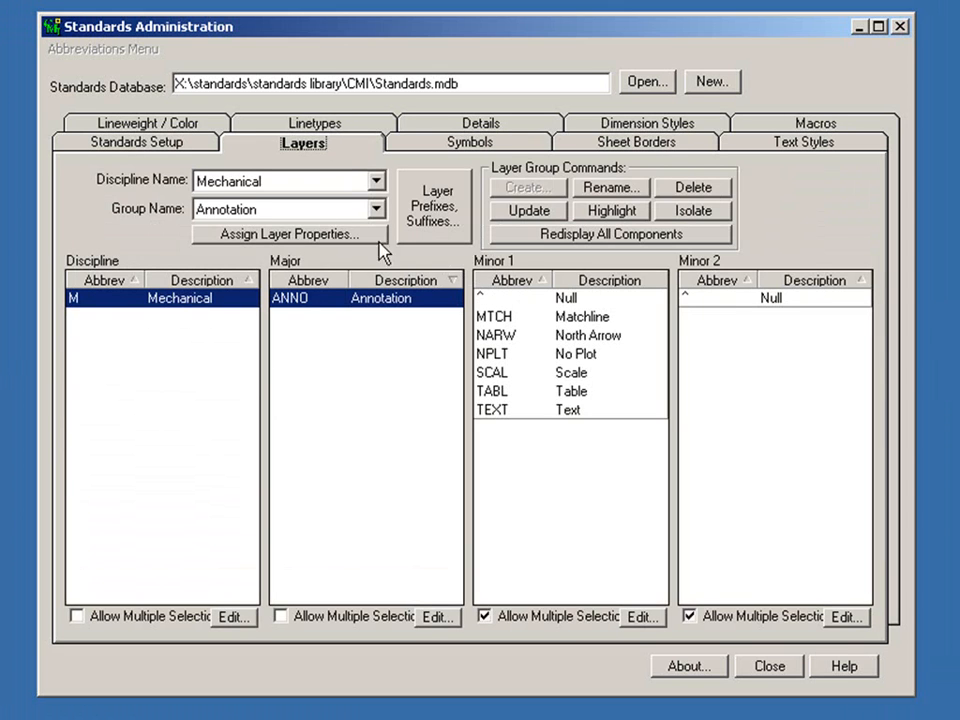
click(345, 236)
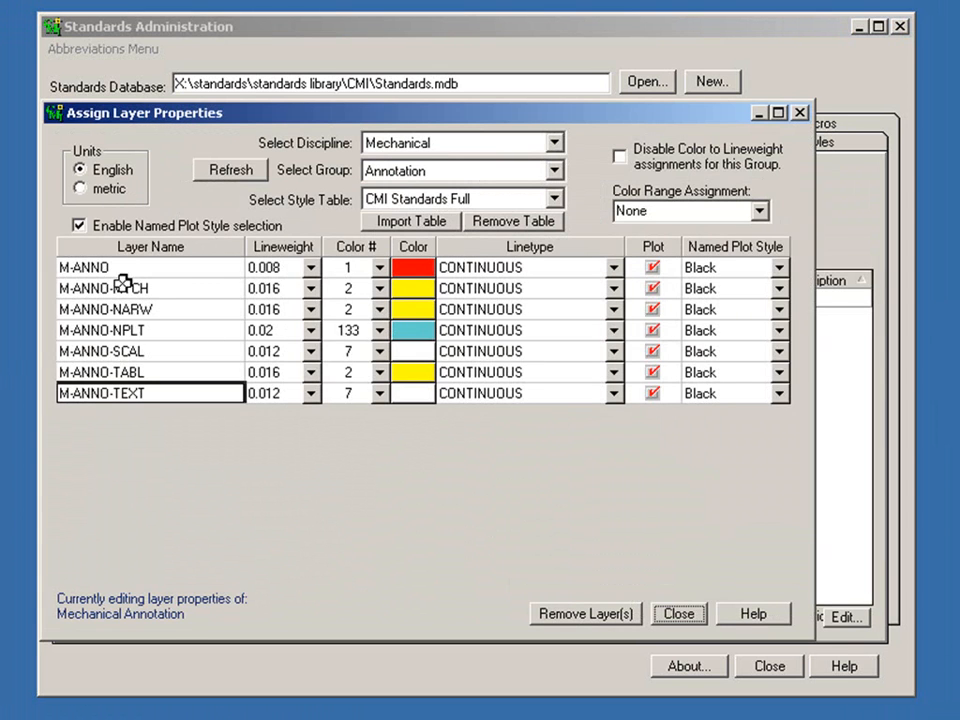
click(614, 288)
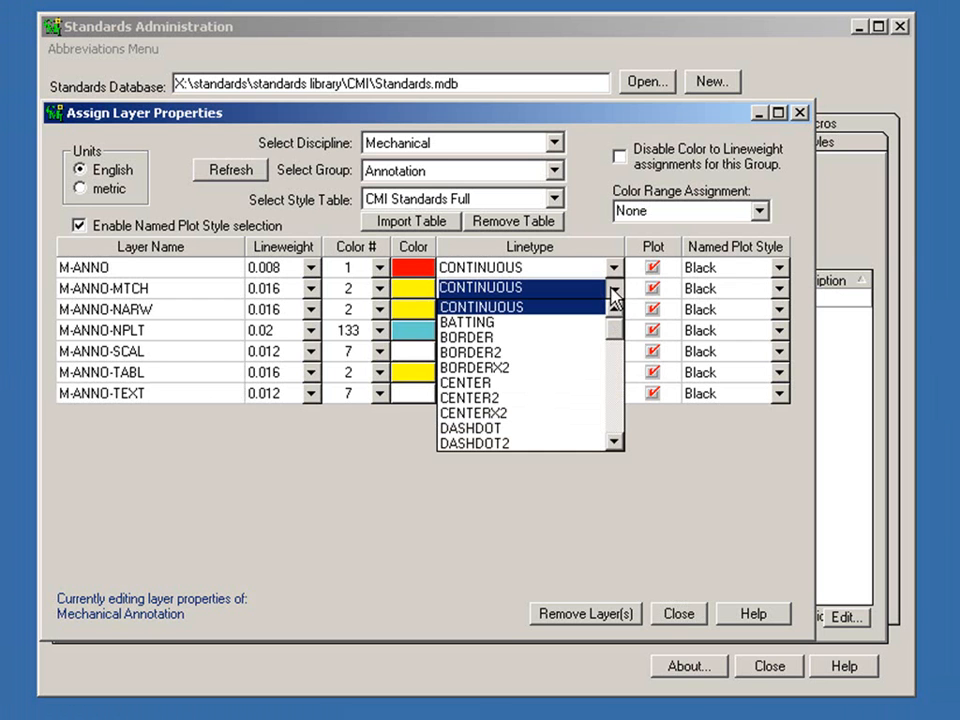
drag(612, 332, 607, 419)
click(516, 413)
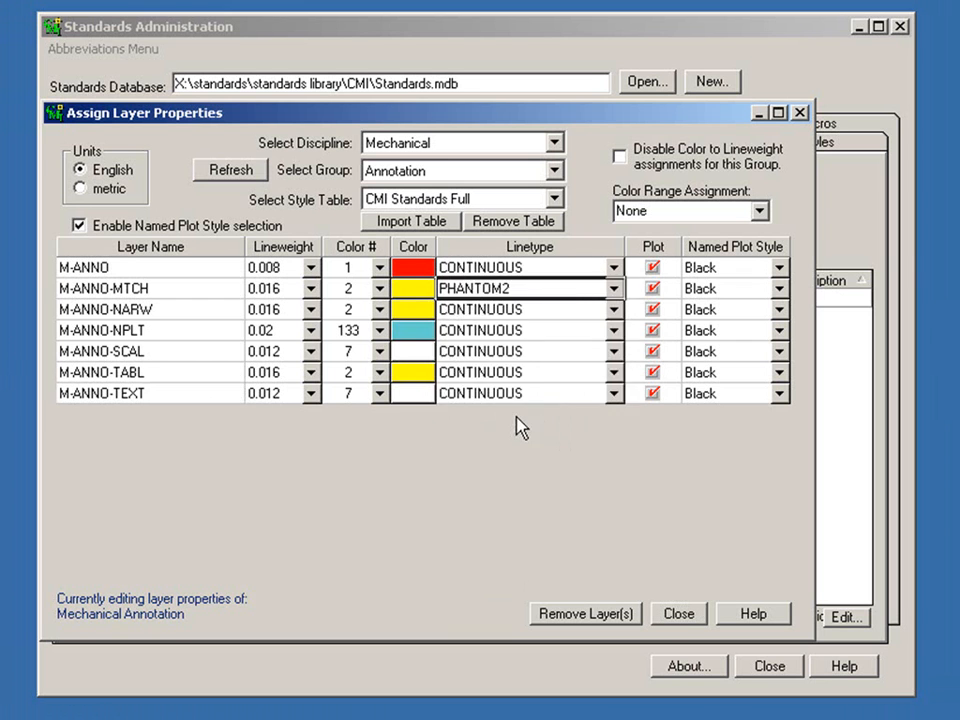
click(686, 614)
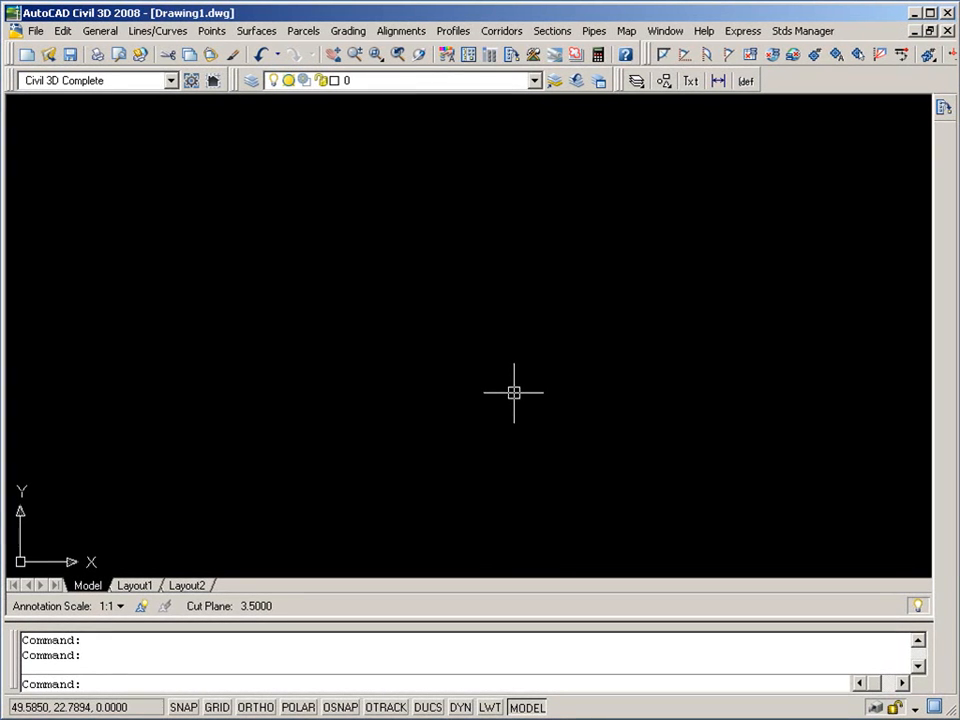
In AutoCAD Civil 3D, create all layers of the Mechanical discipline's Annotation group with Layer Create and check the drawing's layer list.
click(800, 34)
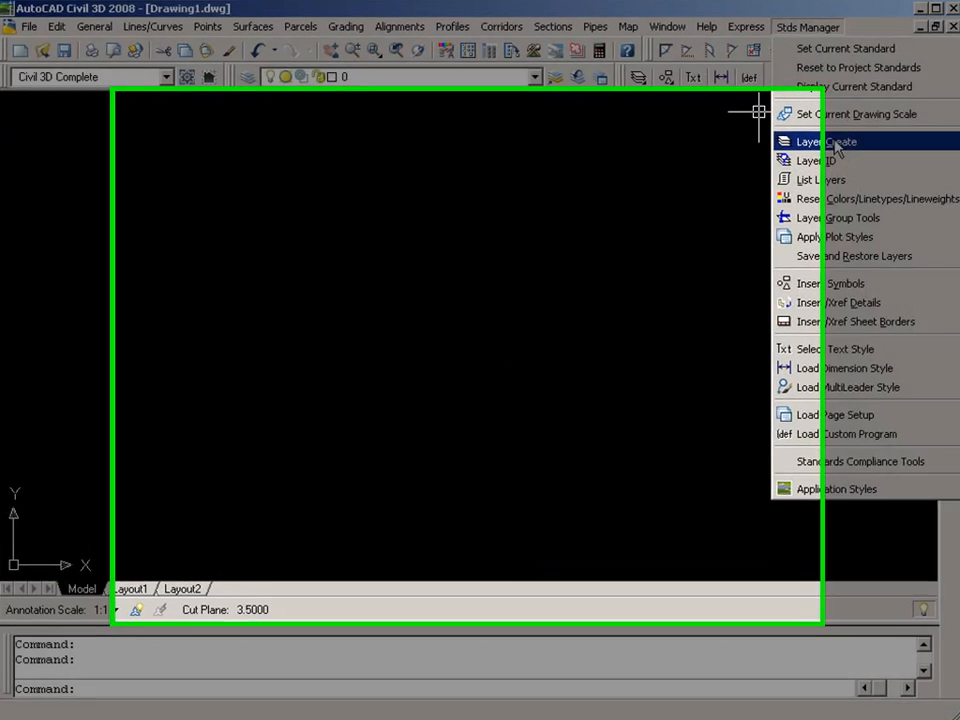
click(829, 147)
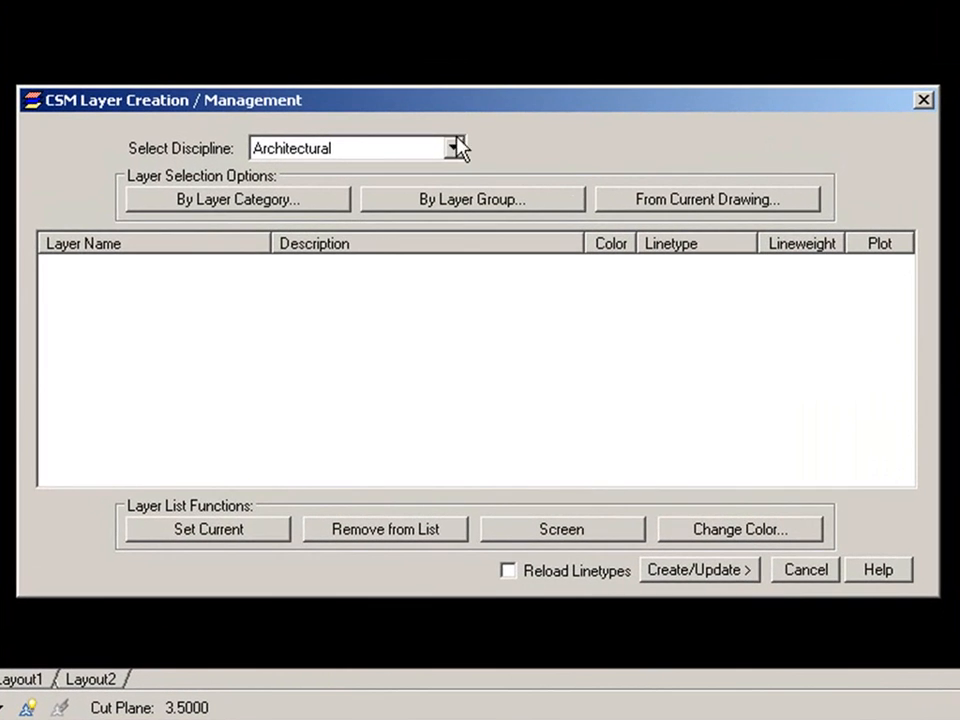
click(327, 152)
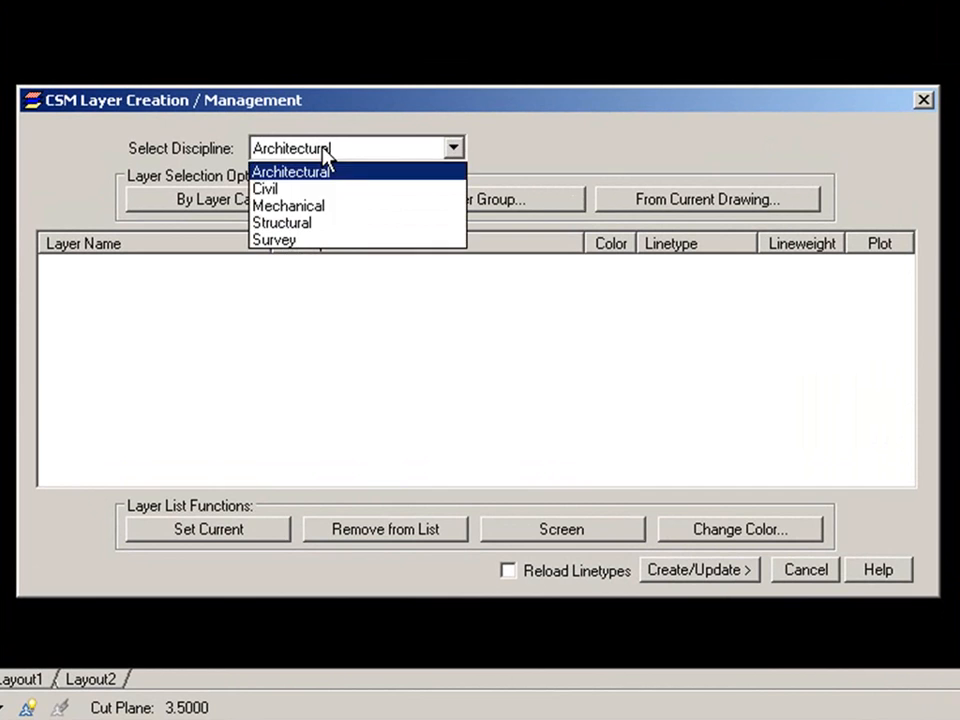
click(305, 208)
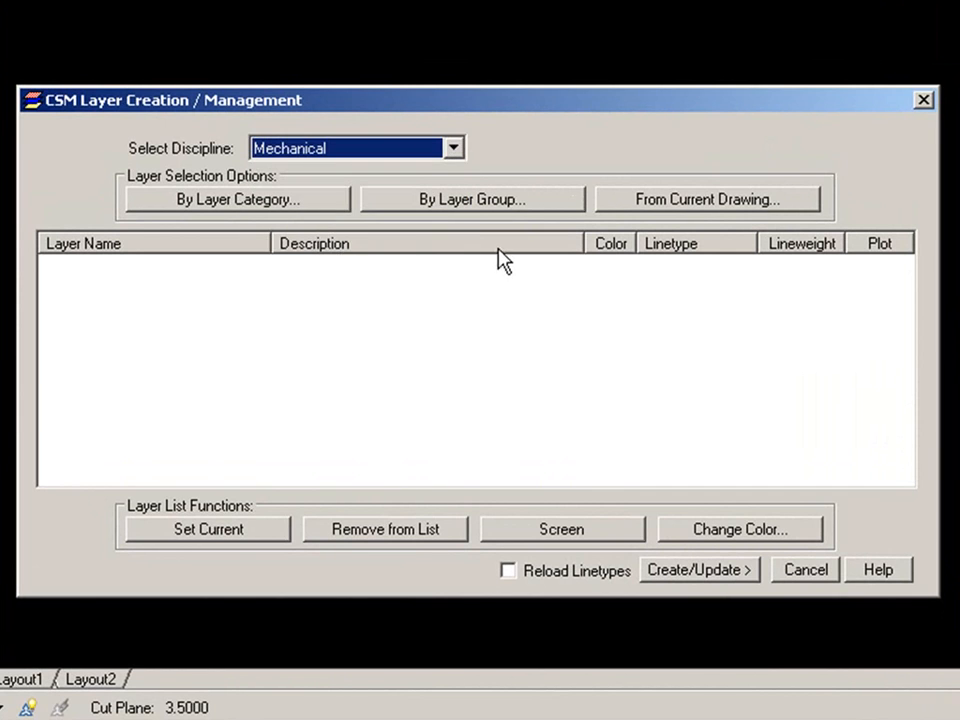
click(467, 199)
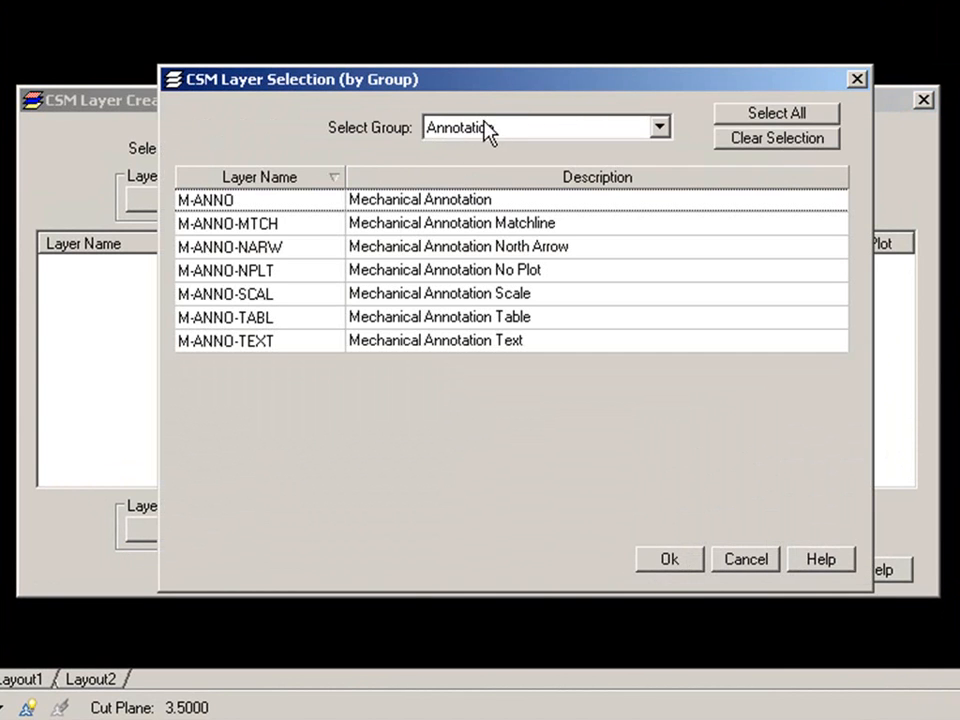
click(765, 118)
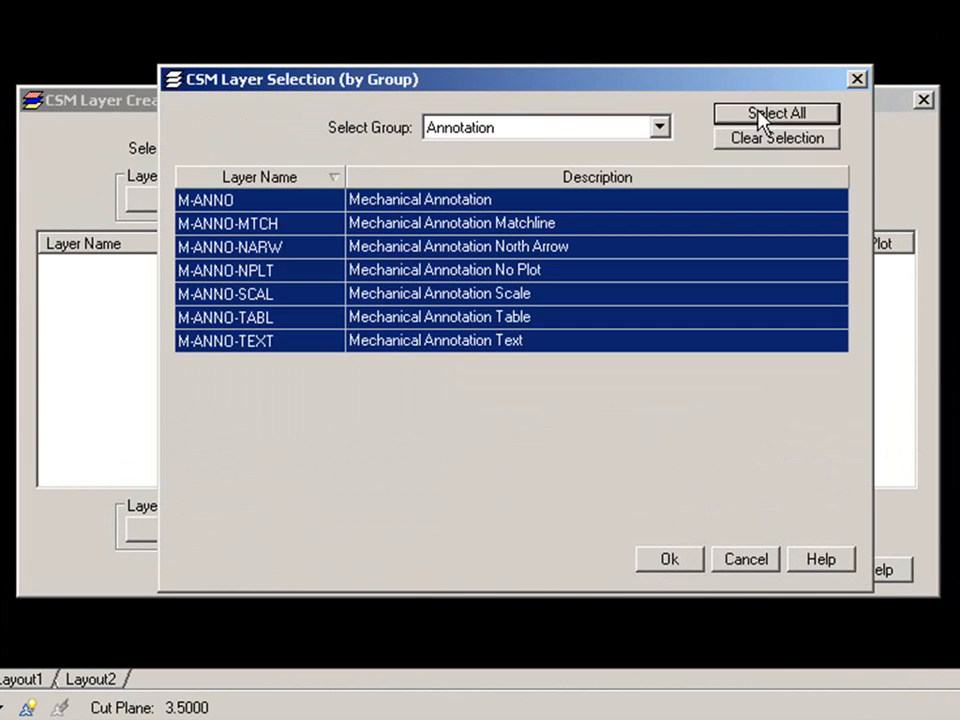
click(669, 562)
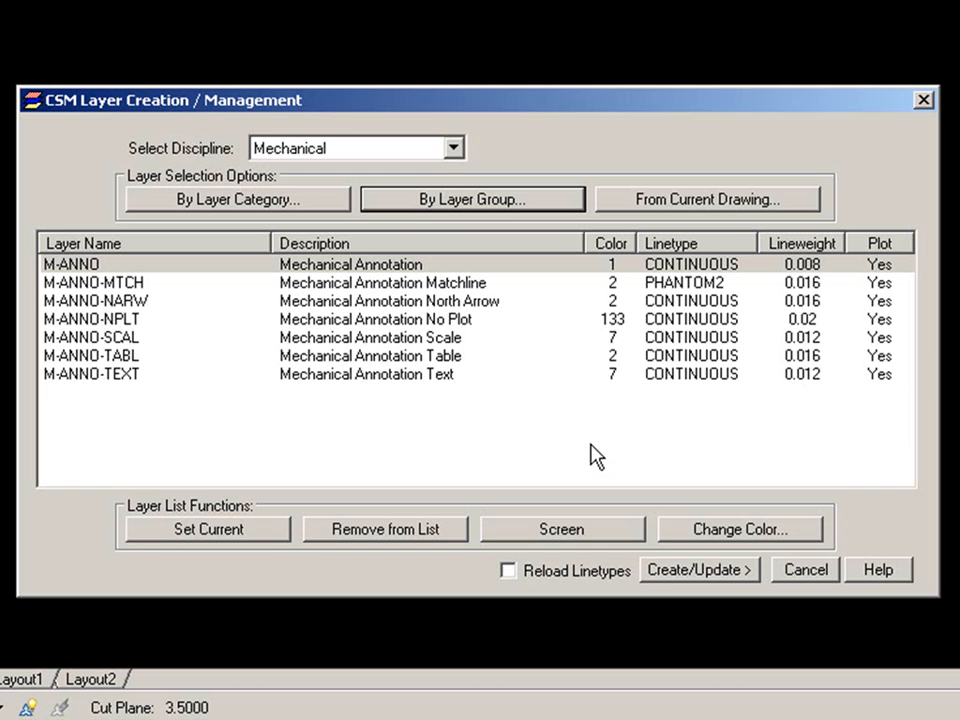
click(711, 569)
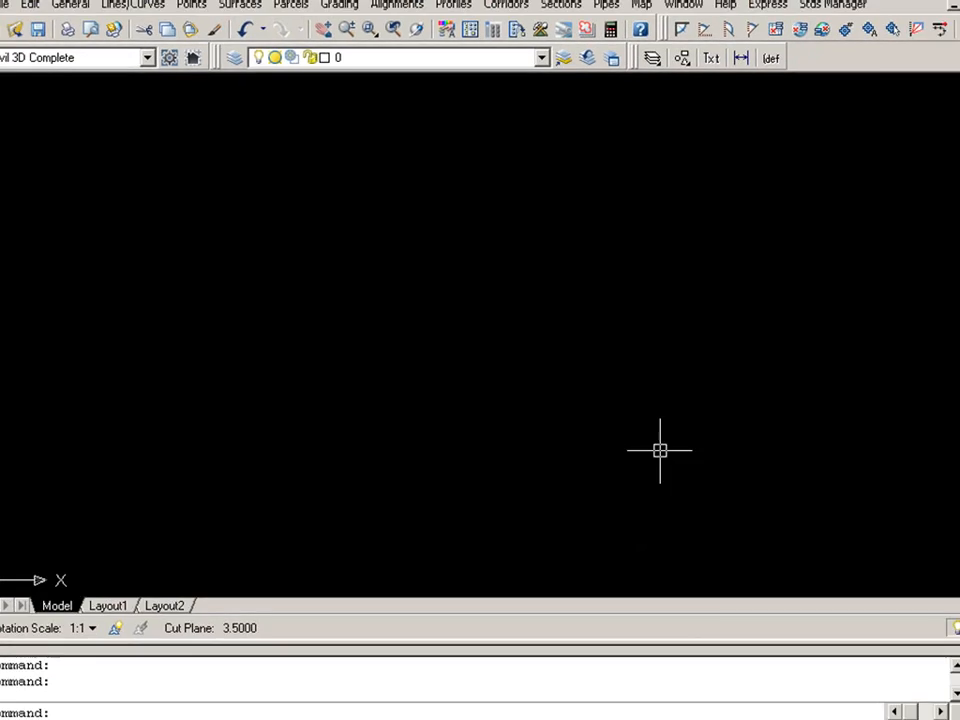
click(533, 82)
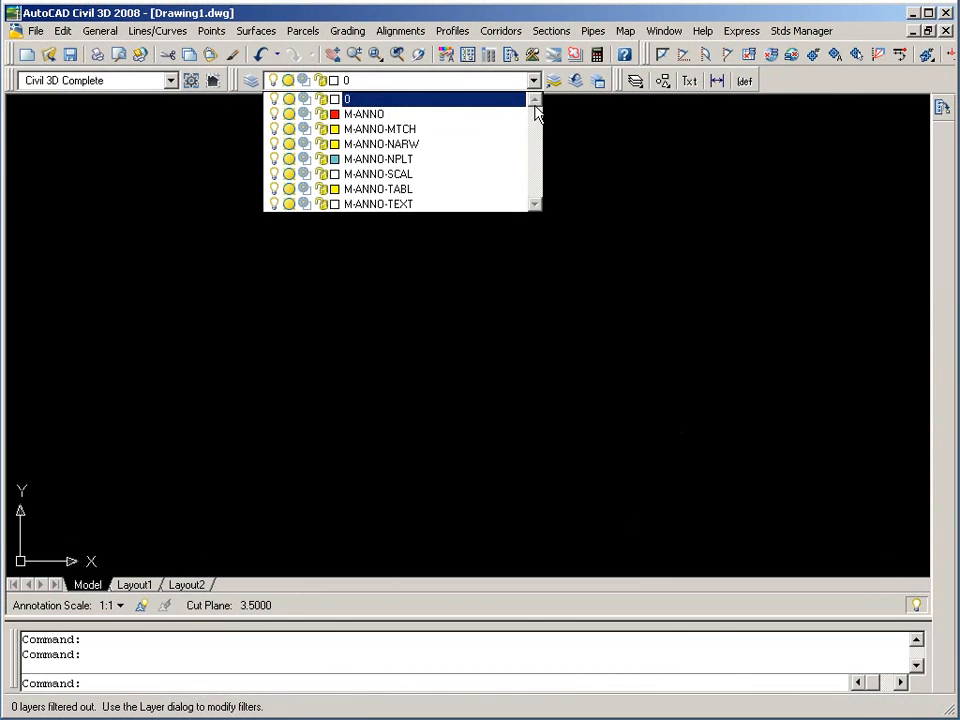